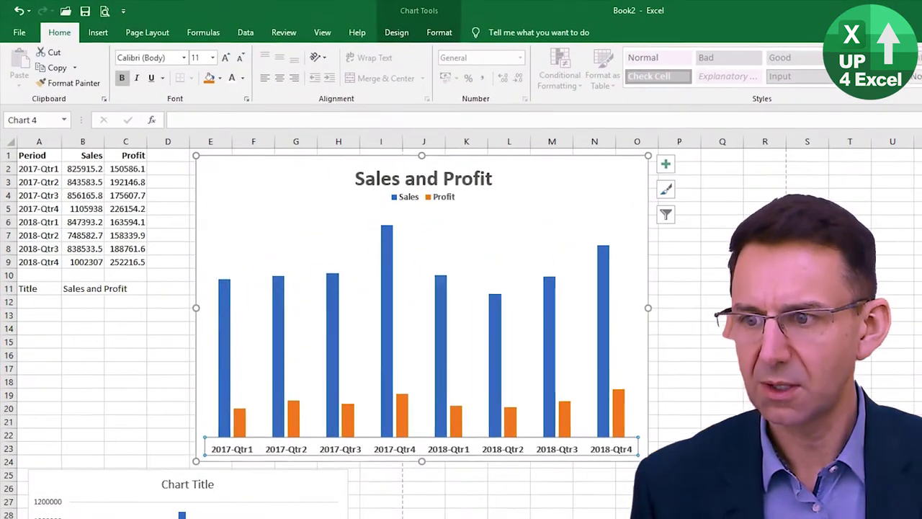
- Wrap the period text in A2, narrowing column A and making row 2 taller to fit
click(42, 170)
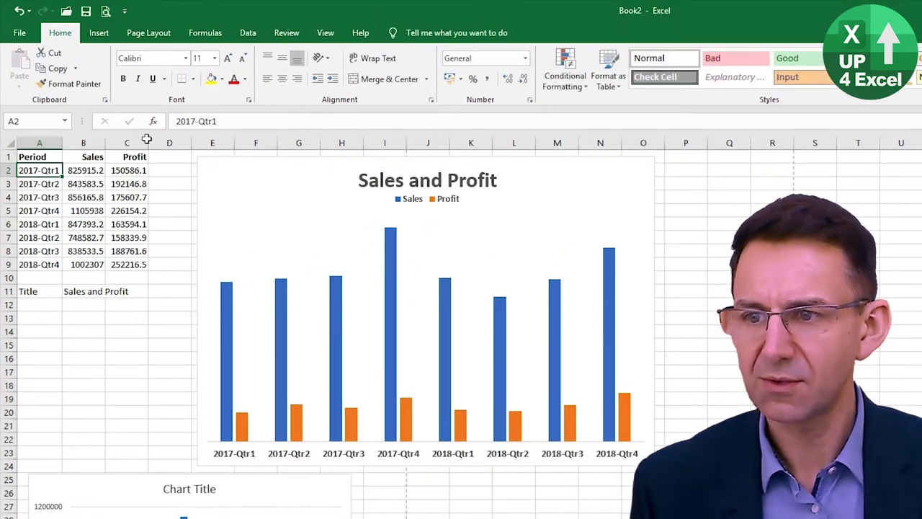
click(354, 59)
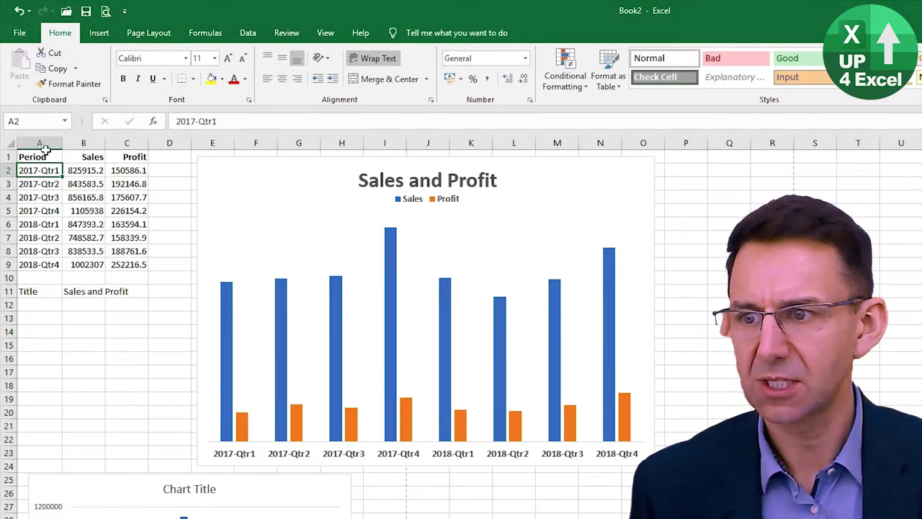
drag(62, 144, 49, 145)
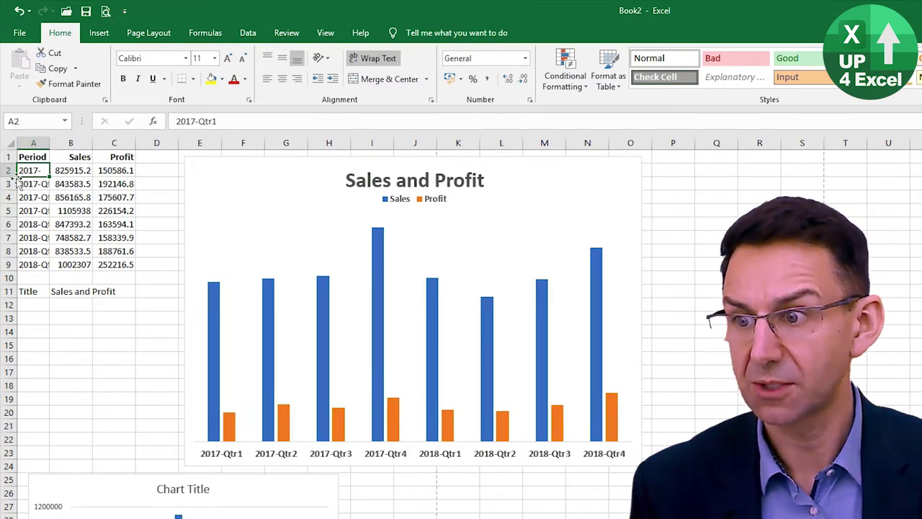
drag(13, 177, 13, 193)
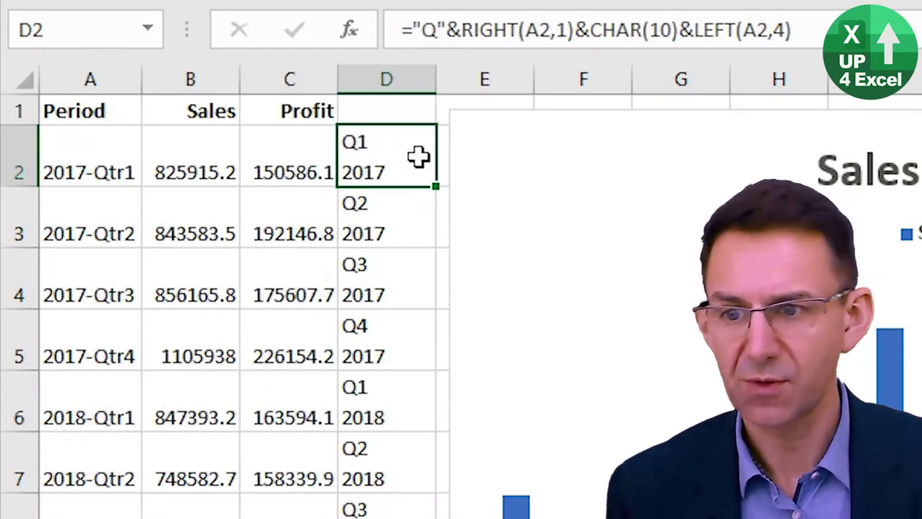
click(452, 36)
drag(447, 36, 461, 50)
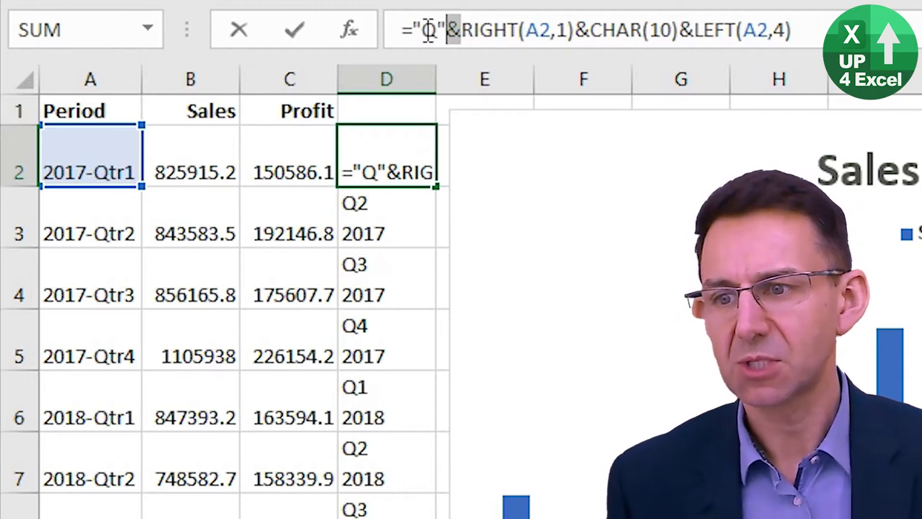
double_click(470, 31)
double_click(562, 32)
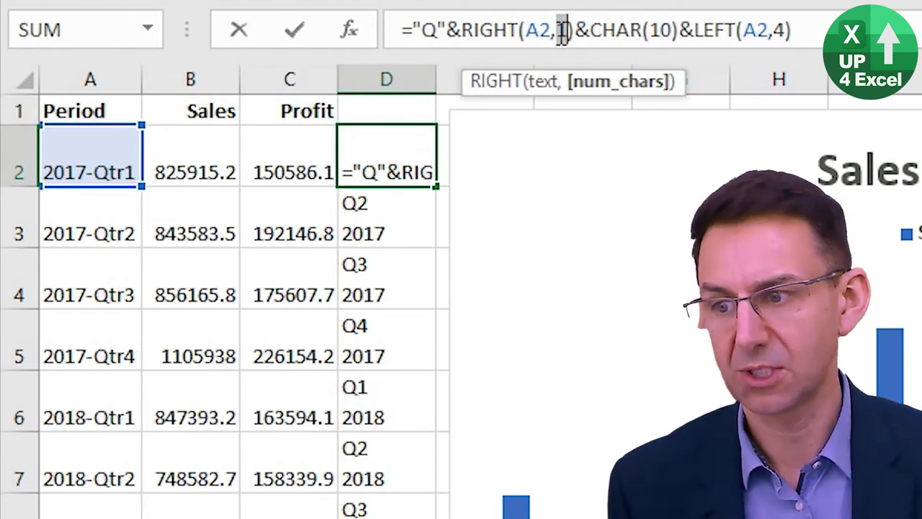
double_click(605, 30)
drag(652, 25, 681, 29)
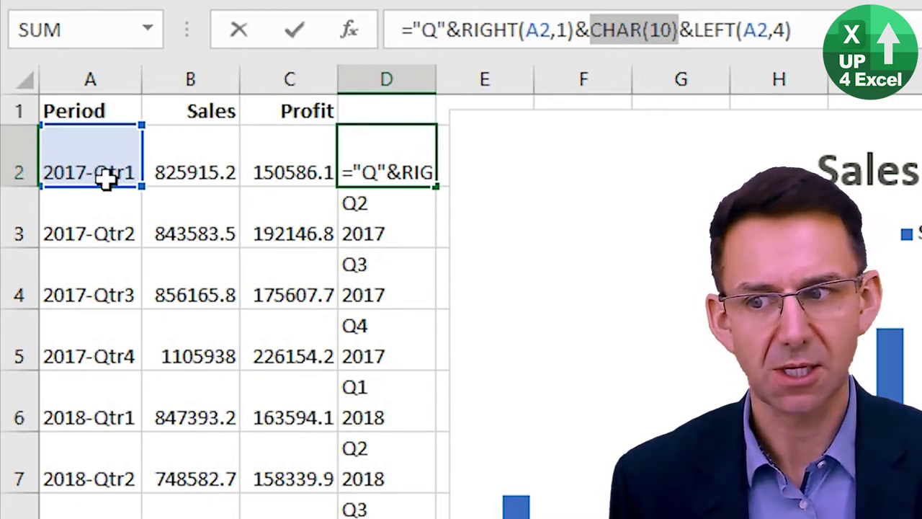
key(Return)
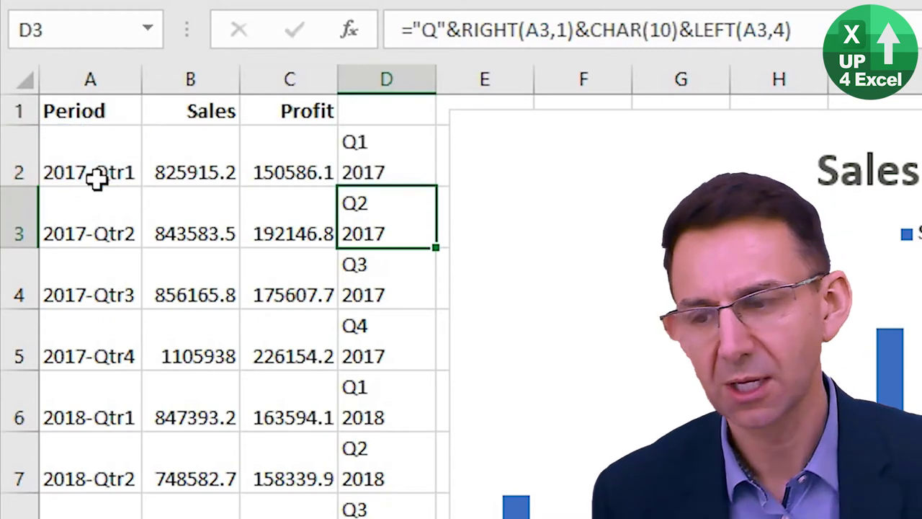
key(Up)
key(Down)
key(Down)
key(Down)
key(Down)
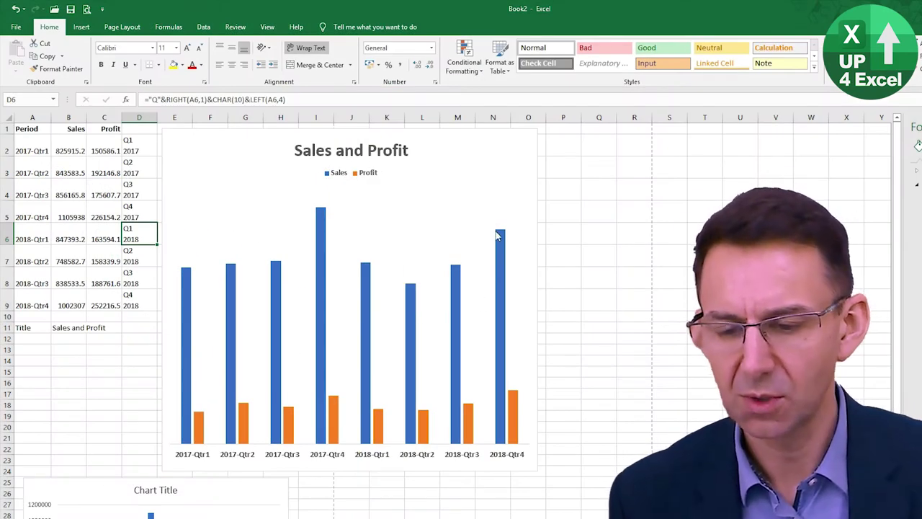
- Shorten the Sales and Profit chart and move the second chart up to row 14
click(436, 214)
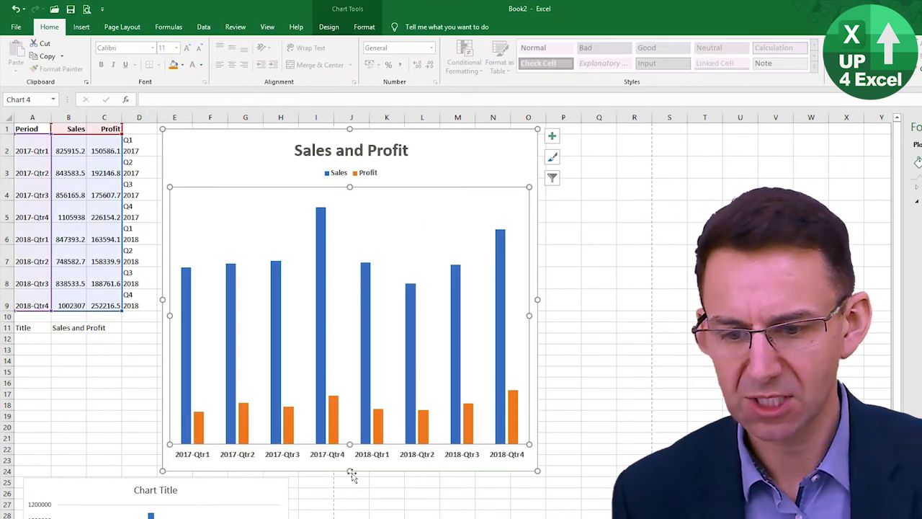
drag(351, 470, 340, 343)
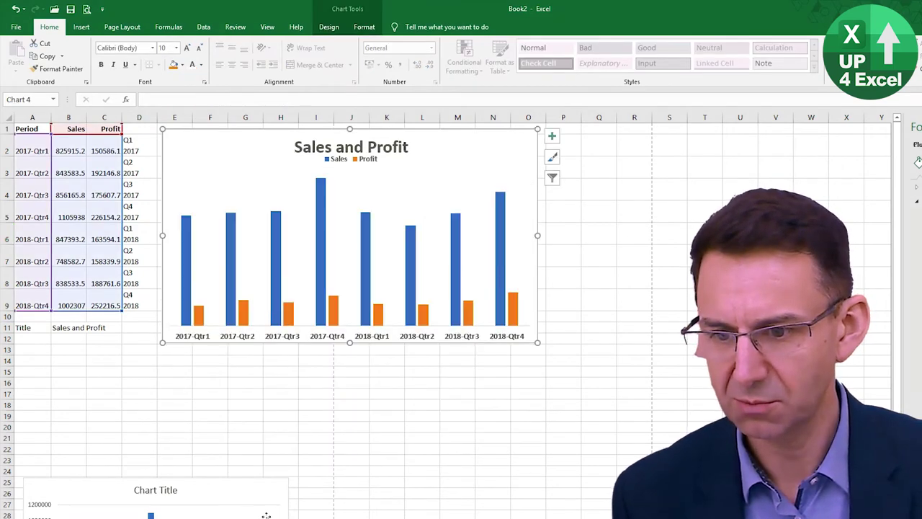
drag(234, 492, 230, 360)
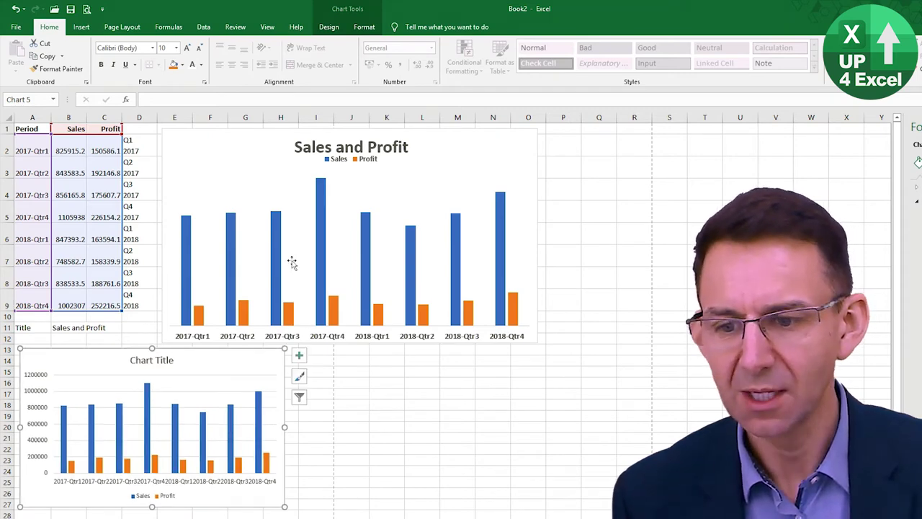
- Open Select Data for the upper Sales and Profit chart
click(418, 159)
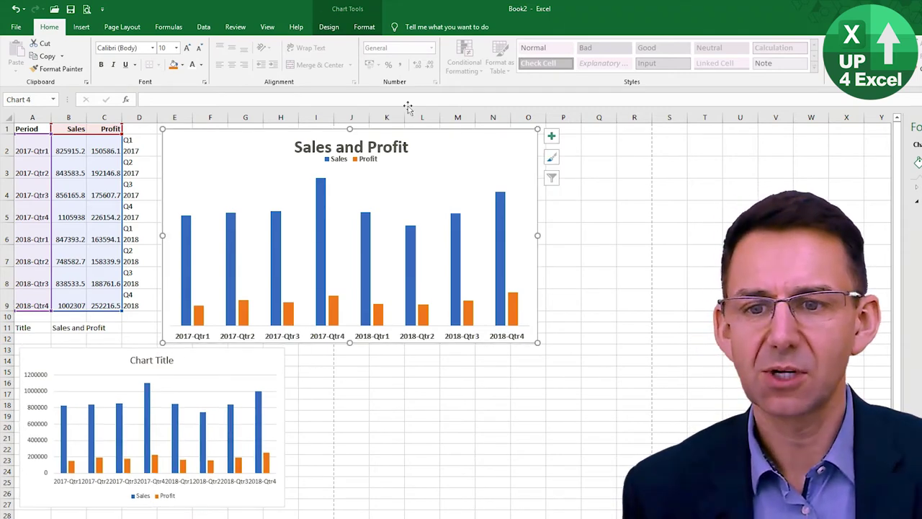
click(329, 26)
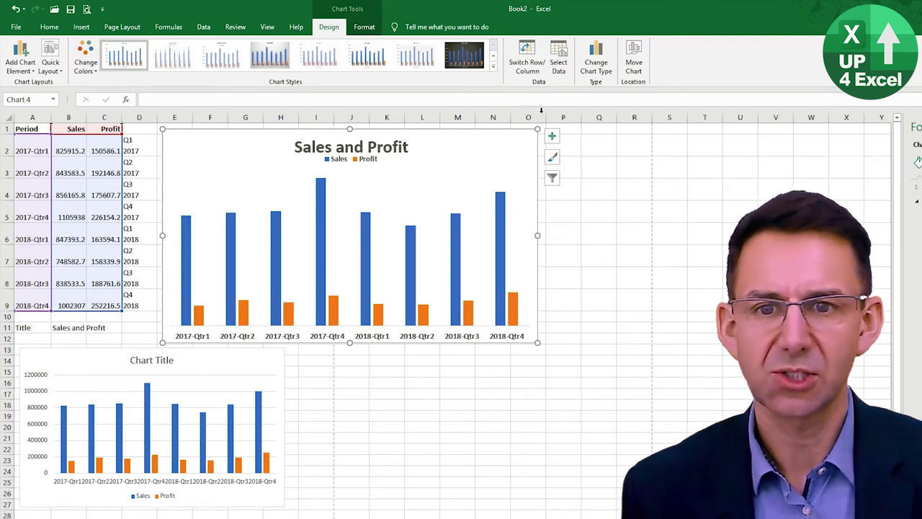
click(559, 65)
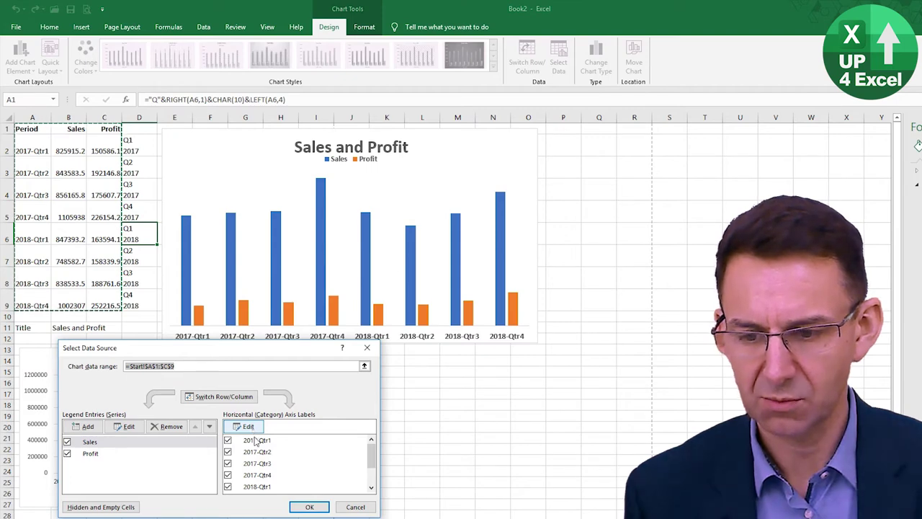
- Set the chart's horizontal axis labels to range D2:D9 and apply the change
click(248, 427)
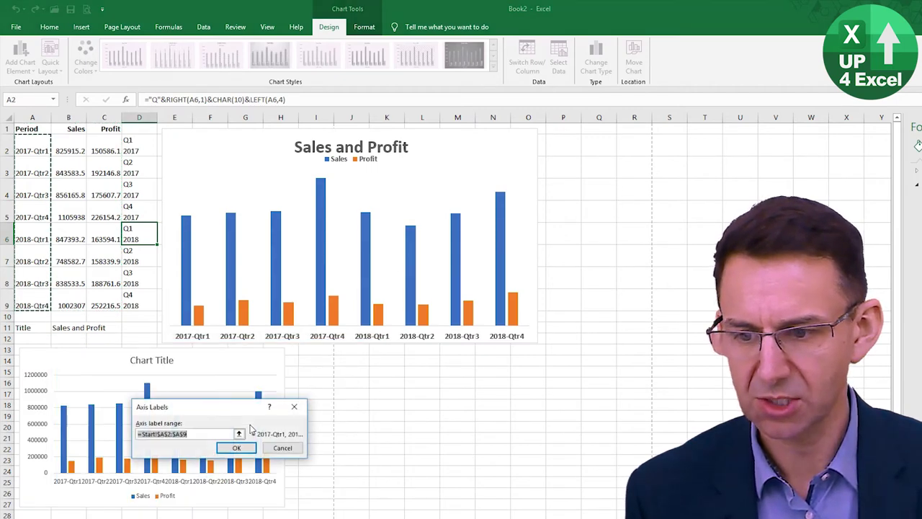
drag(134, 146, 140, 306)
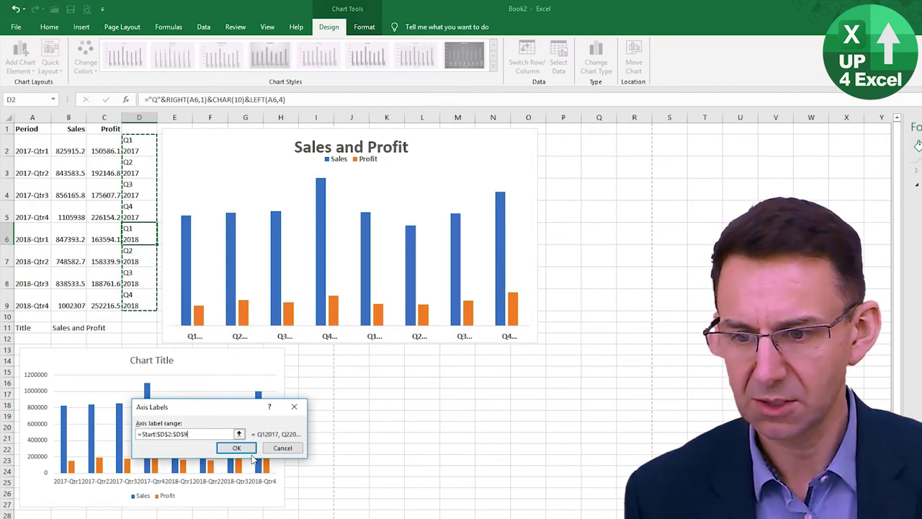
click(241, 448)
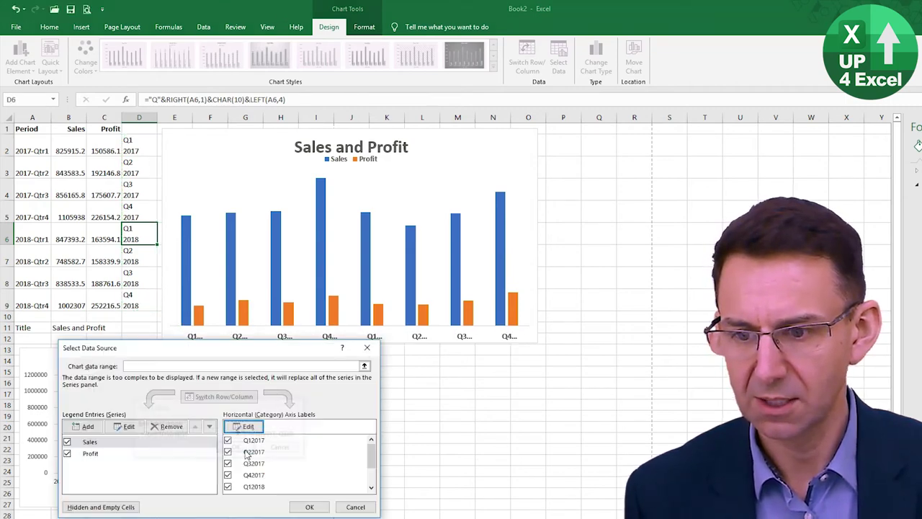
click(314, 504)
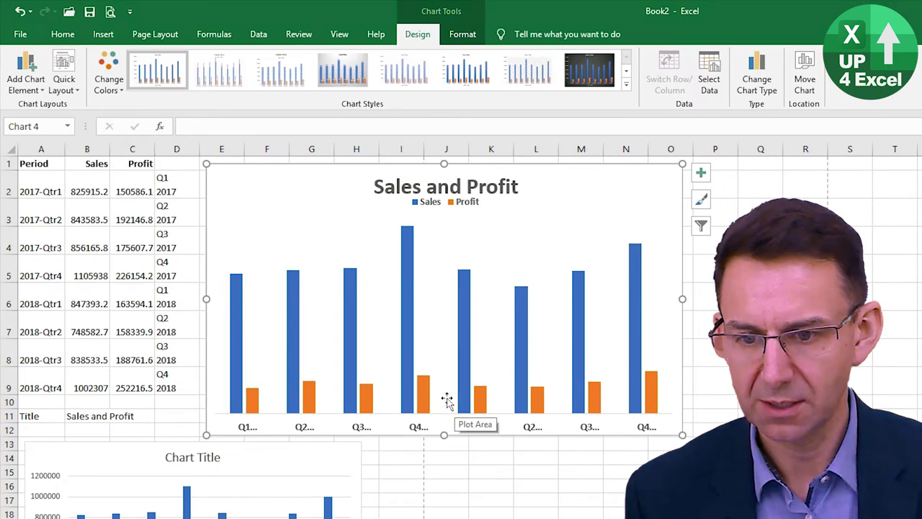
- Resize the chart's plot area so axis labels display as Q1 above 2017
click(446, 400)
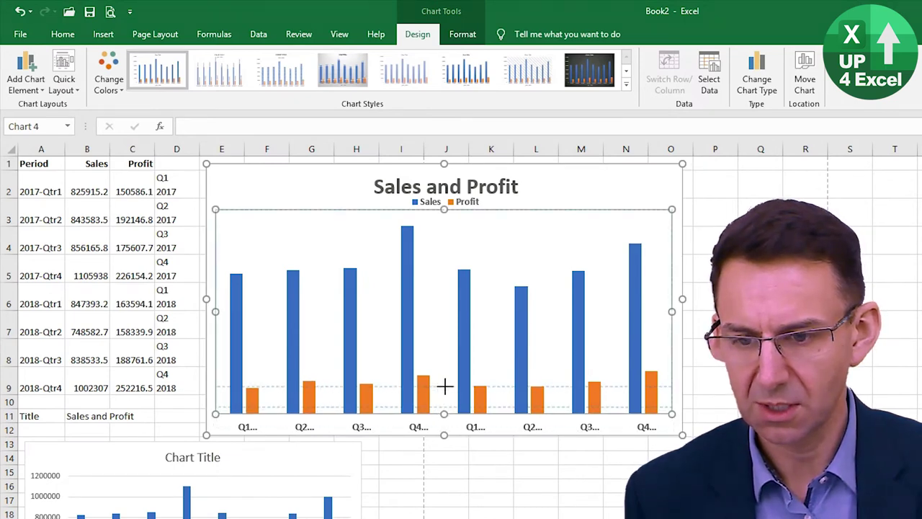
drag(445, 387, 444, 387)
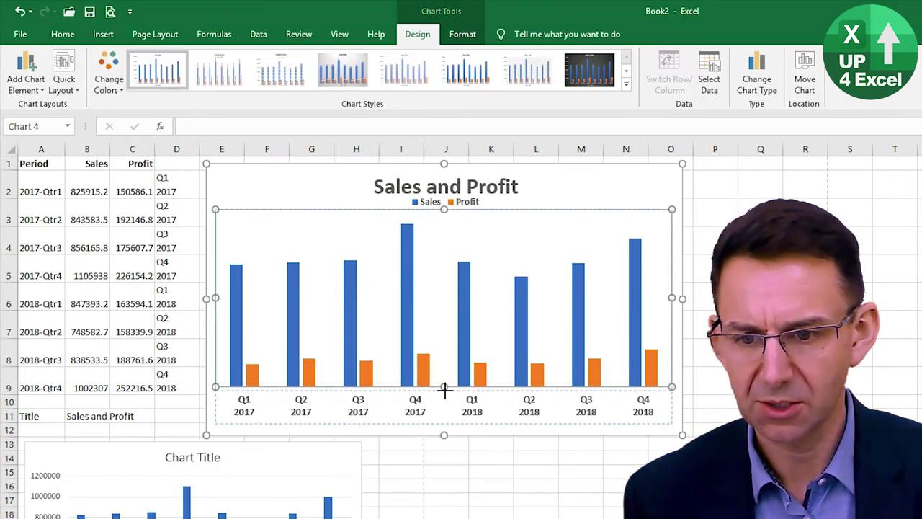
drag(444, 389, 445, 395)
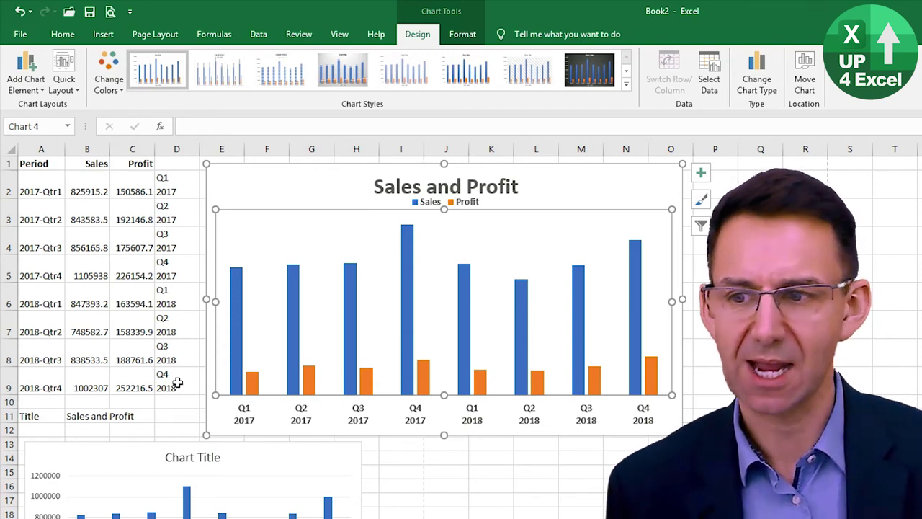
- Insert a line break in A3 so it reads 2017 over -Qtr2
click(189, 194)
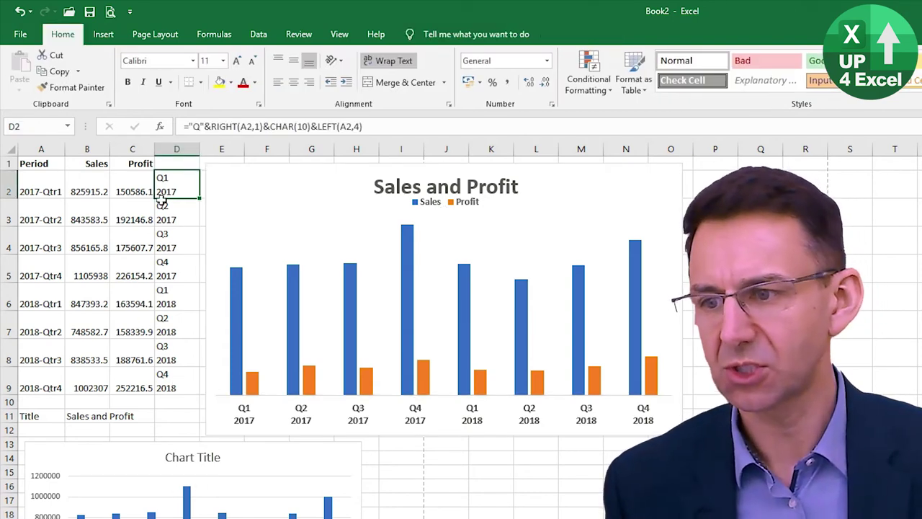
click(49, 216)
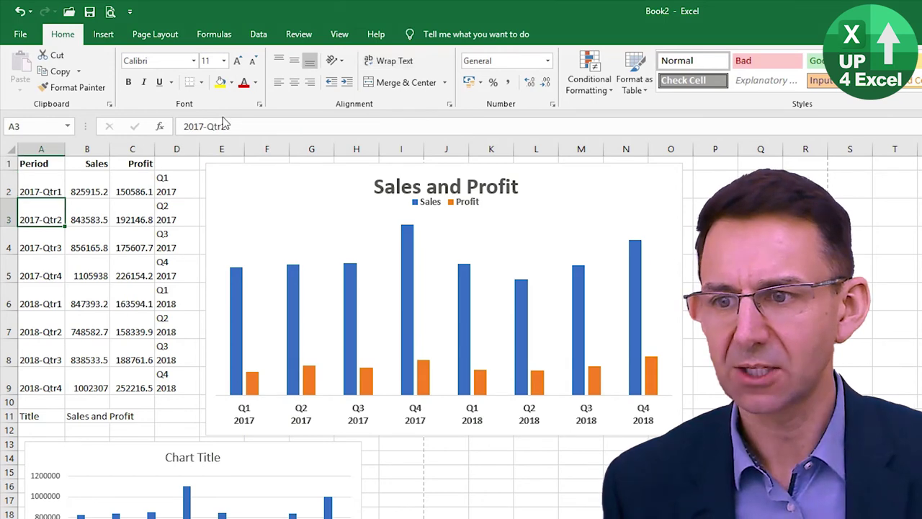
click(205, 127)
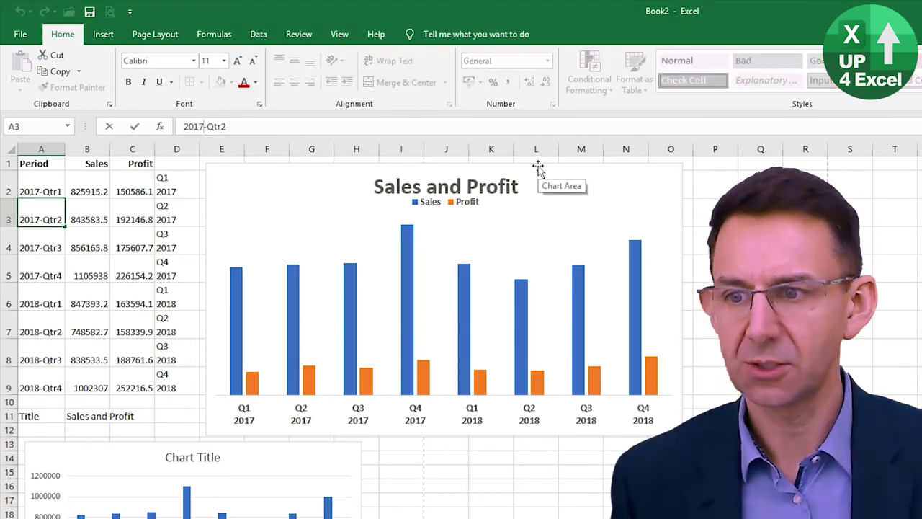
key(alt+Return)
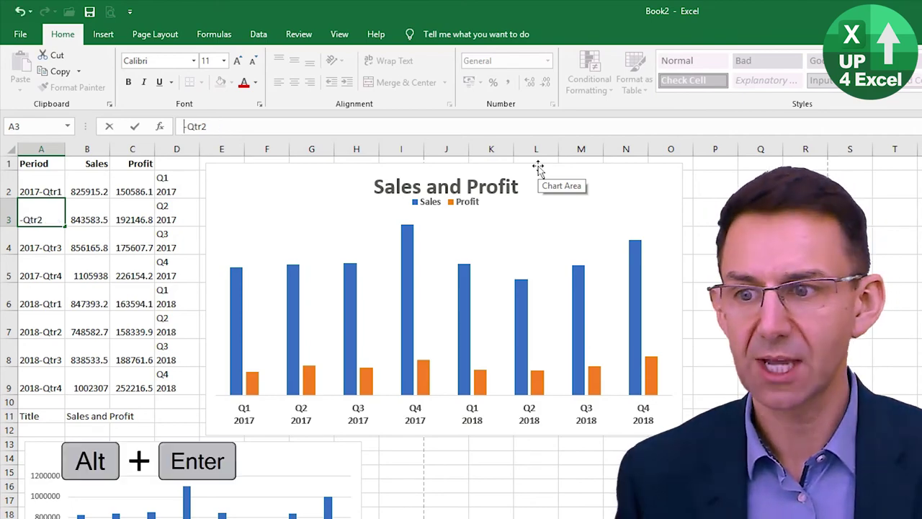
key(Return)
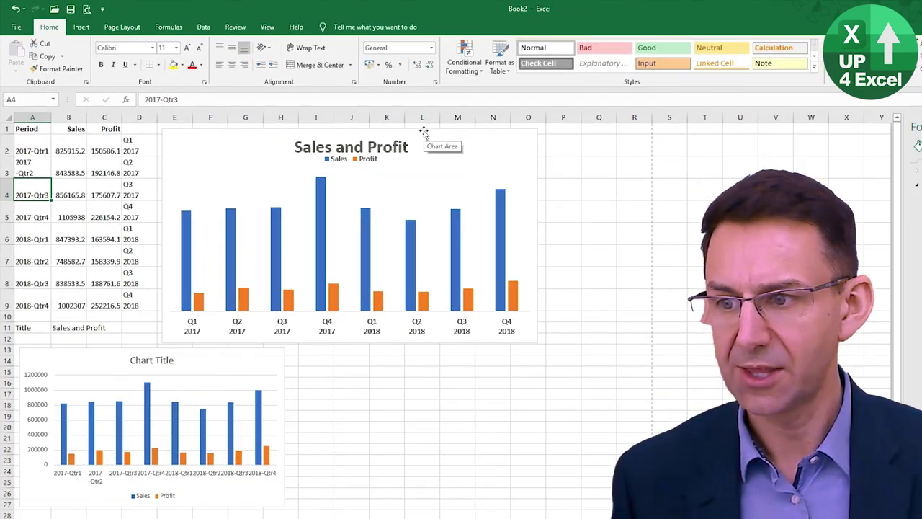
key(Up)
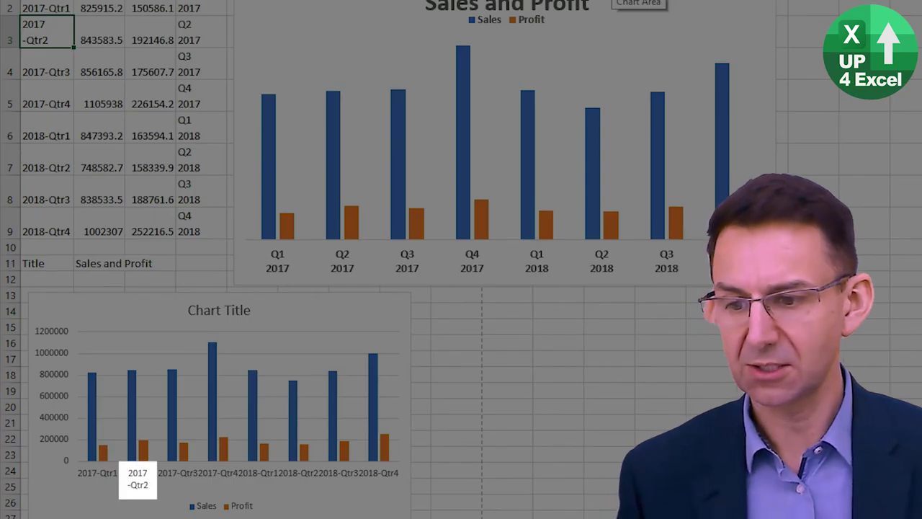